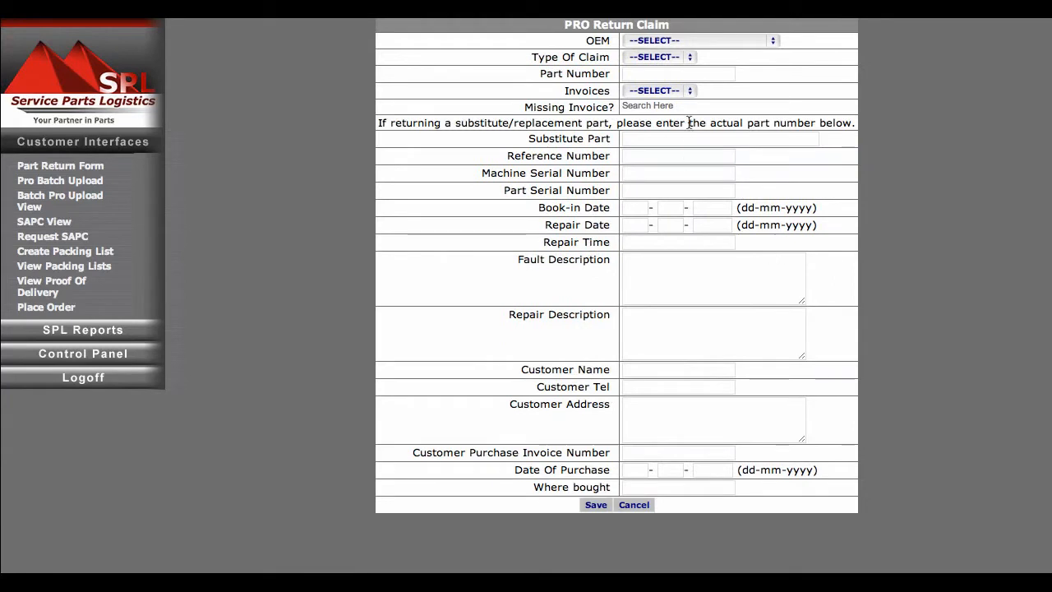
Set the OEM to Fujitsu Technology Solutions and the claim type to Warranty
click(722, 43)
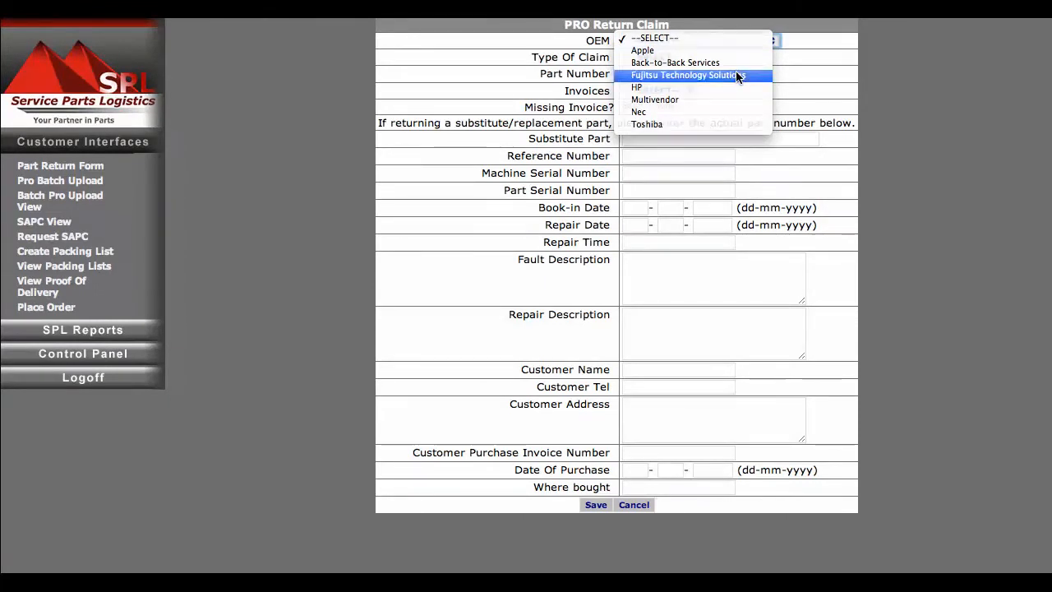
click(737, 76)
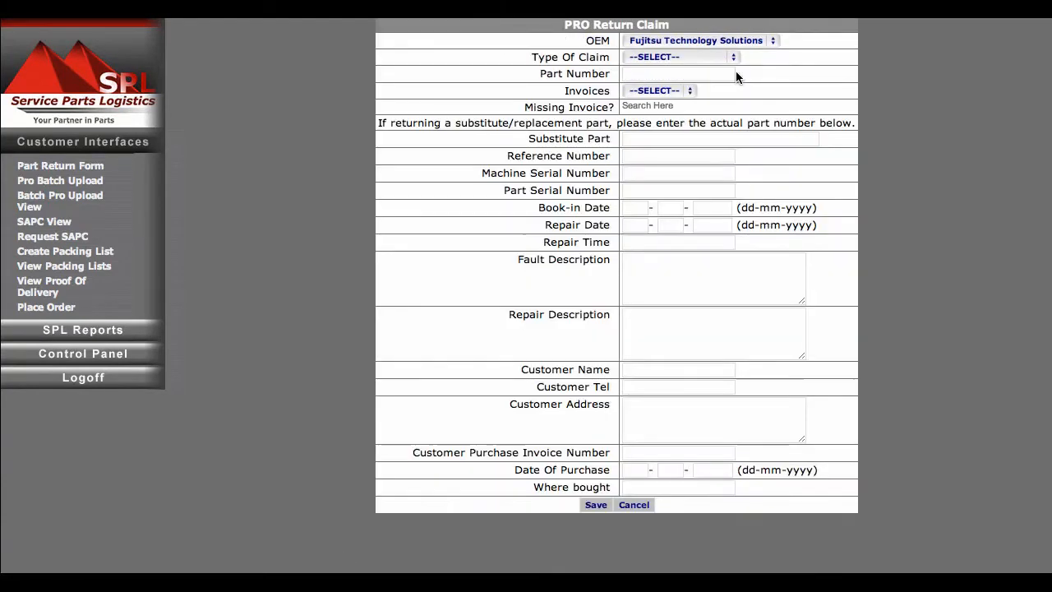
click(707, 55)
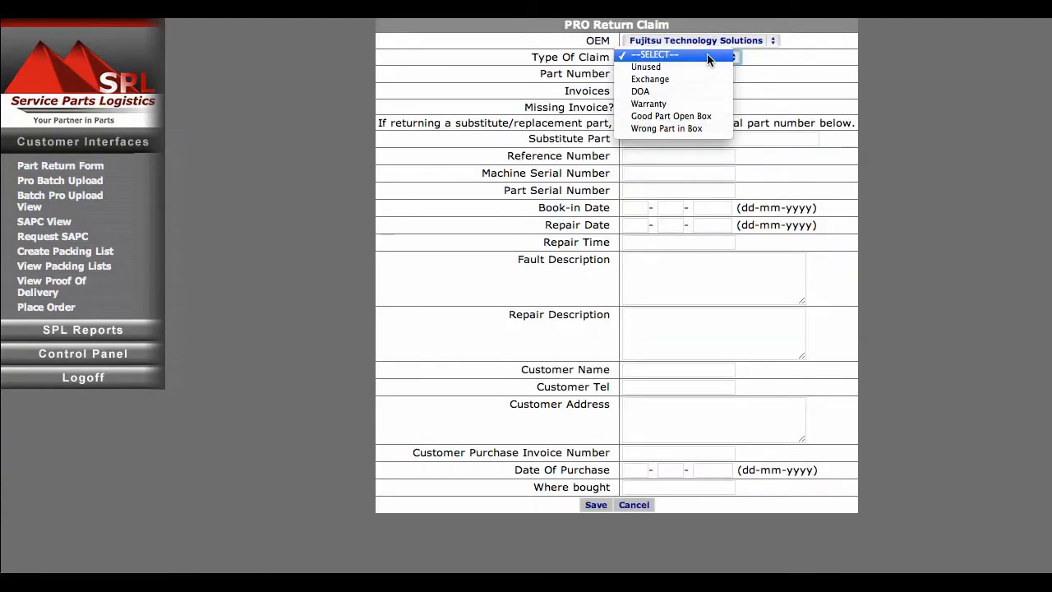
click(701, 103)
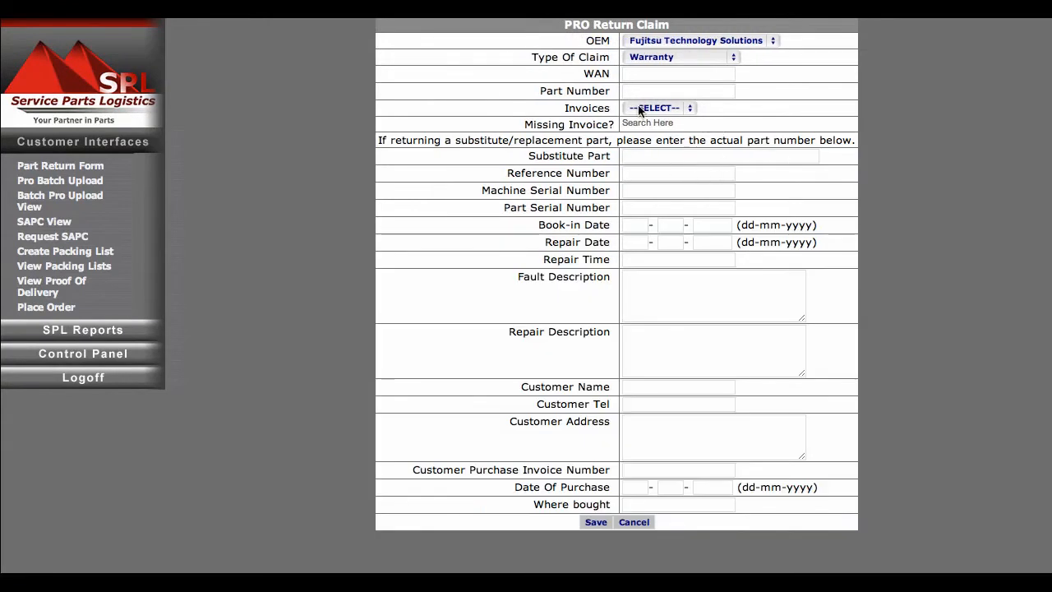
Enter the warranty authorisation number in the WAN field and part number 38017721
click(643, 76)
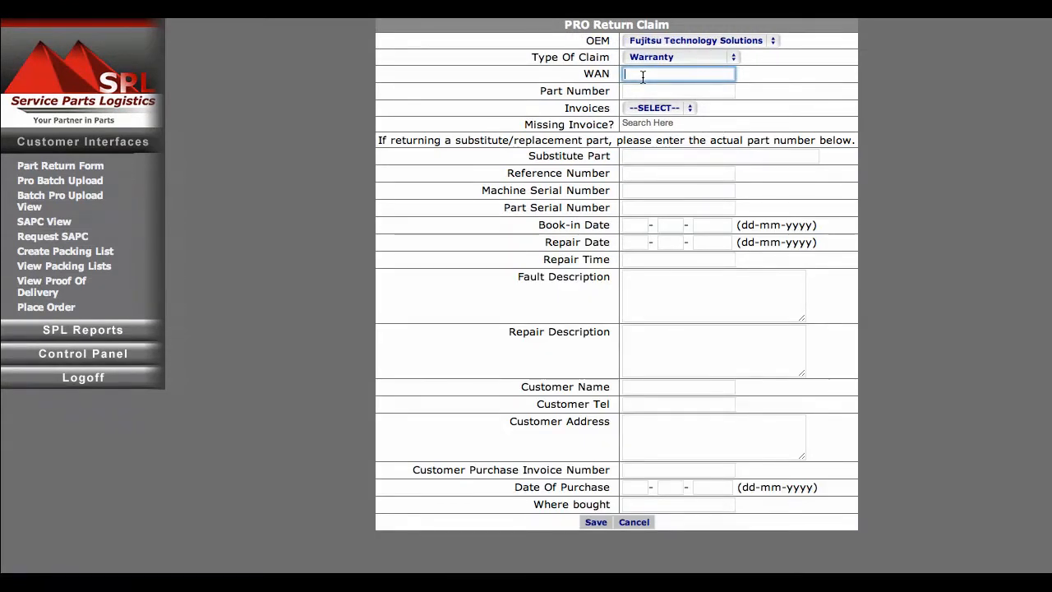
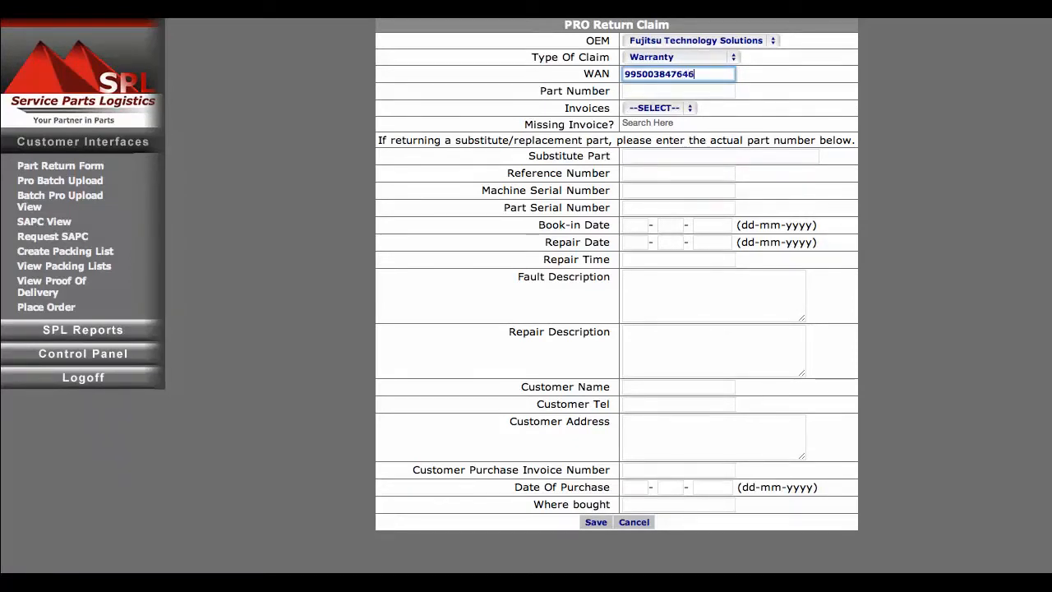
key(Tab)
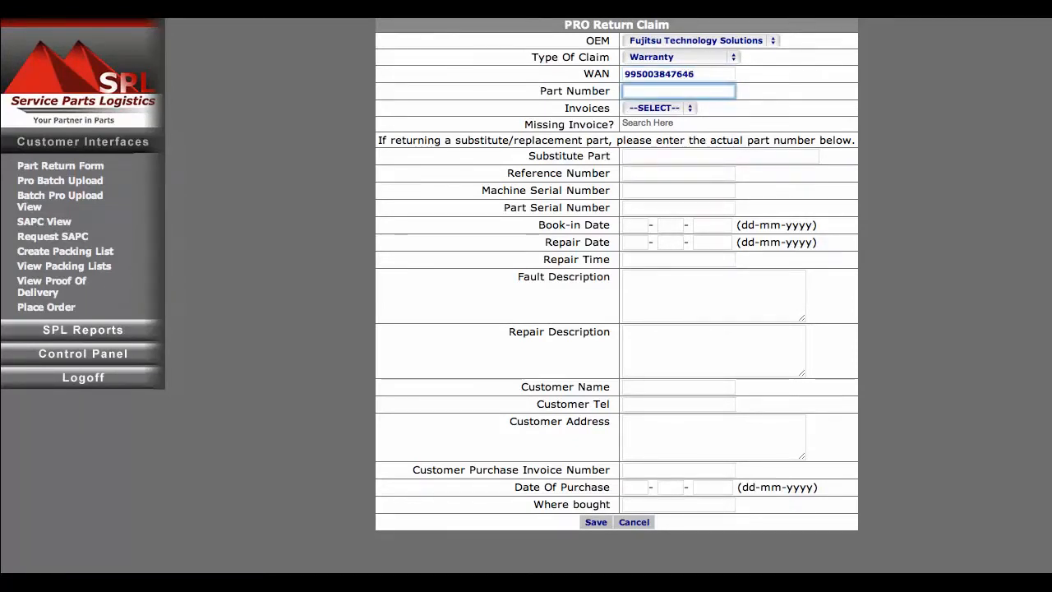
text(38)
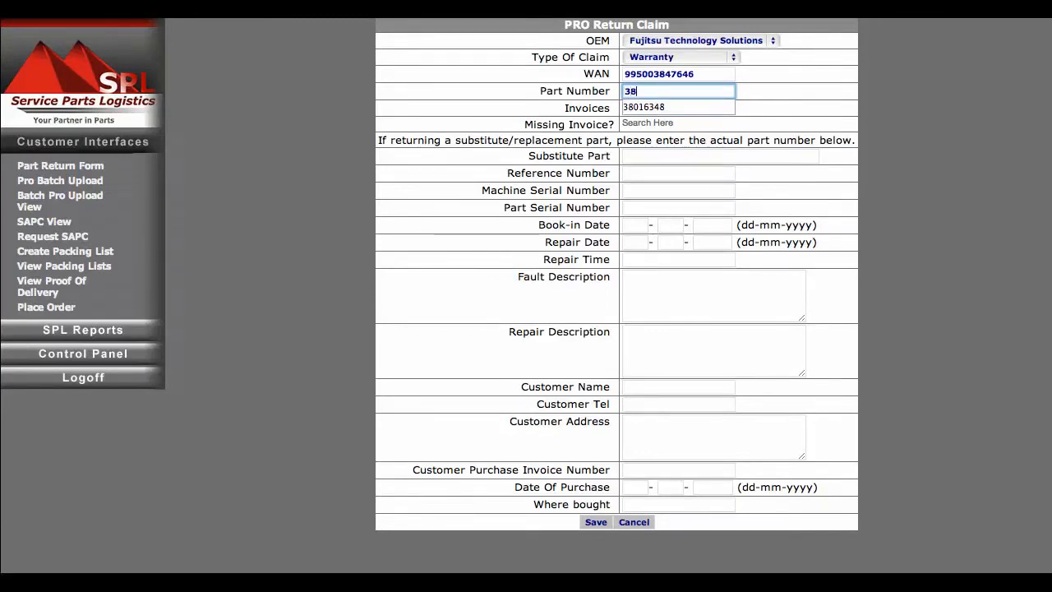
text(017721)
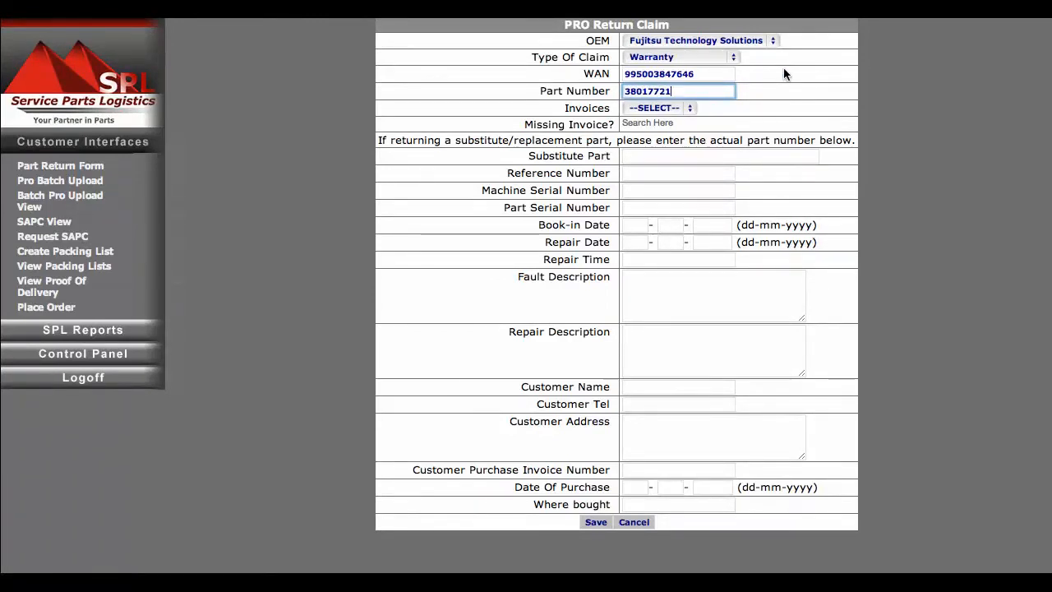
key(Tab)
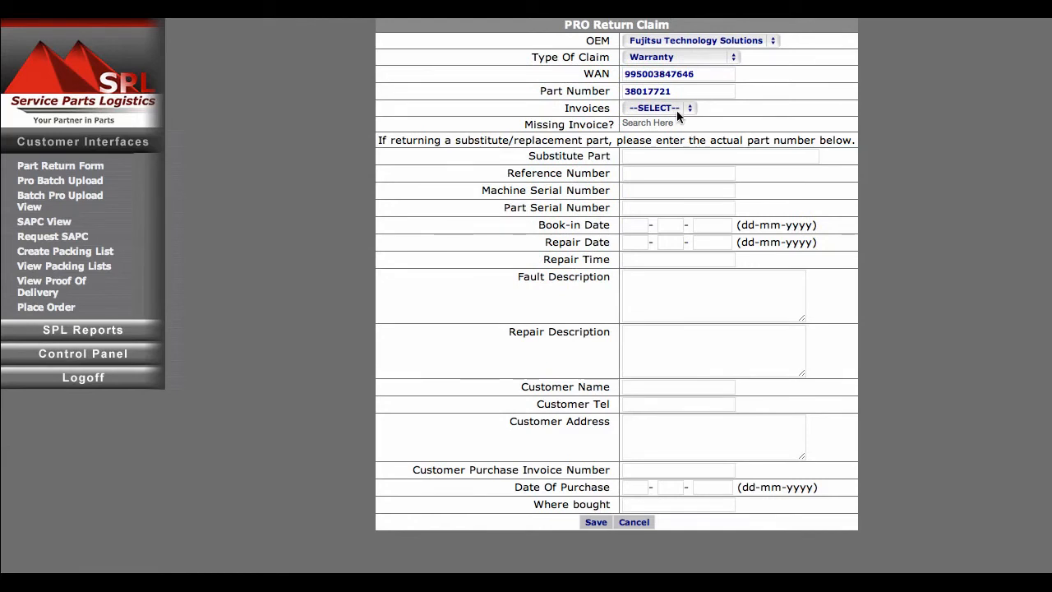
Choose the claim's invoice from the Invoices list and confirm part 38017721 in the Part list
click(676, 109)
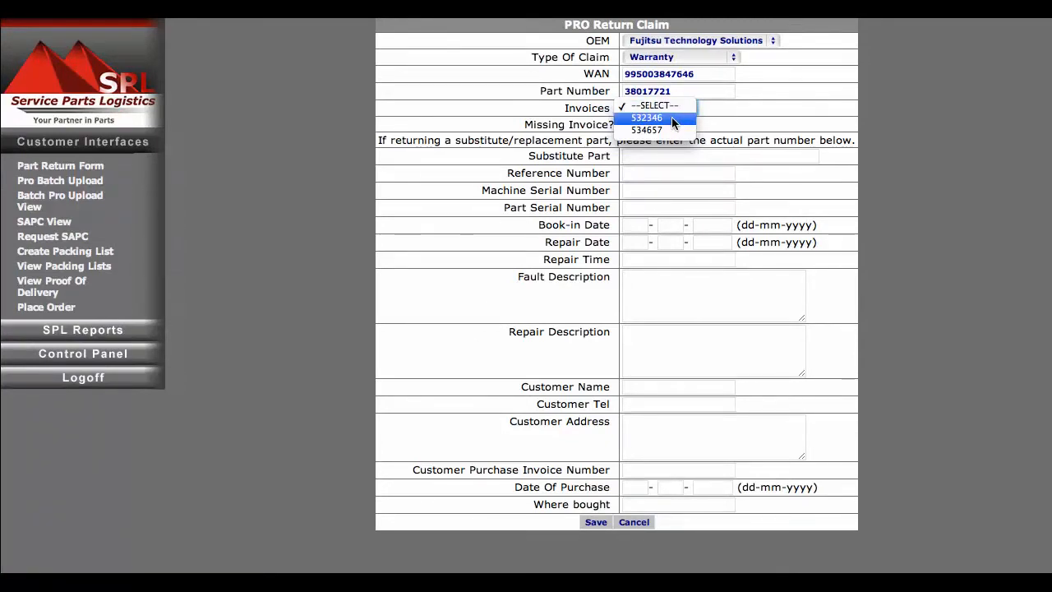
click(673, 129)
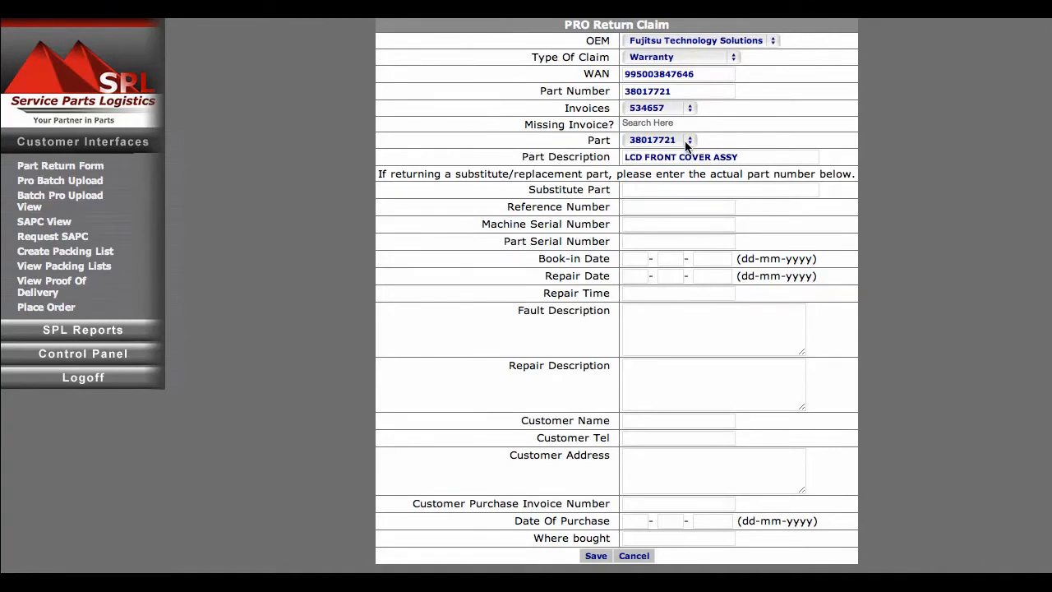
click(689, 141)
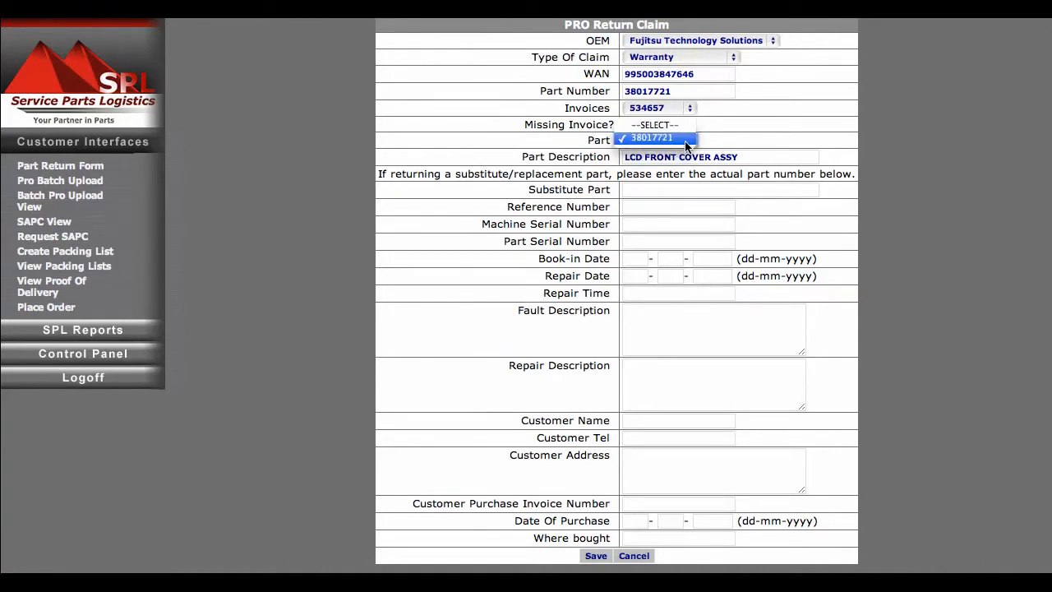
click(782, 153)
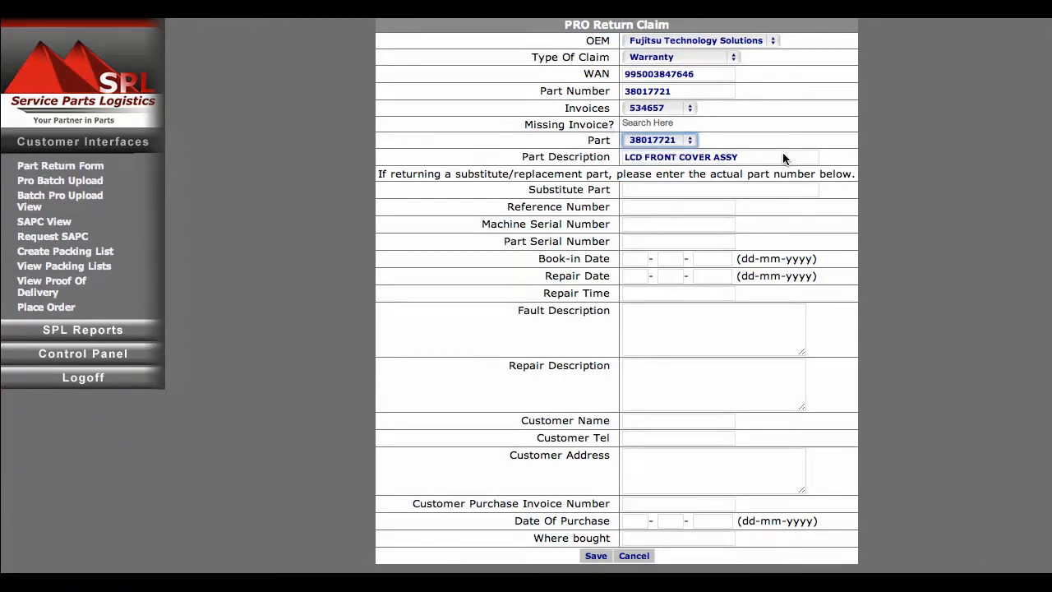
click(682, 145)
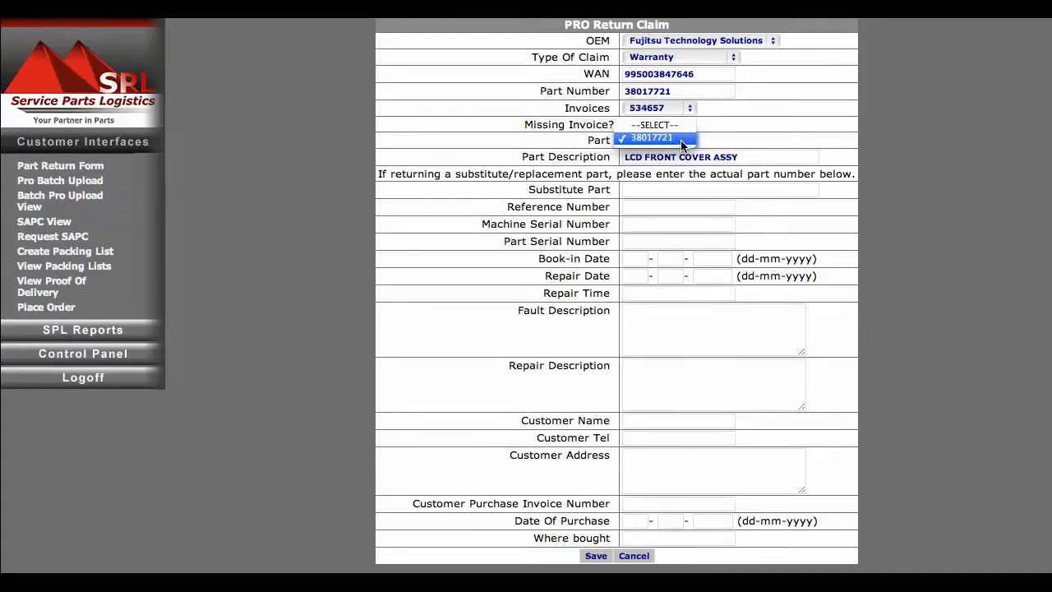
click(723, 147)
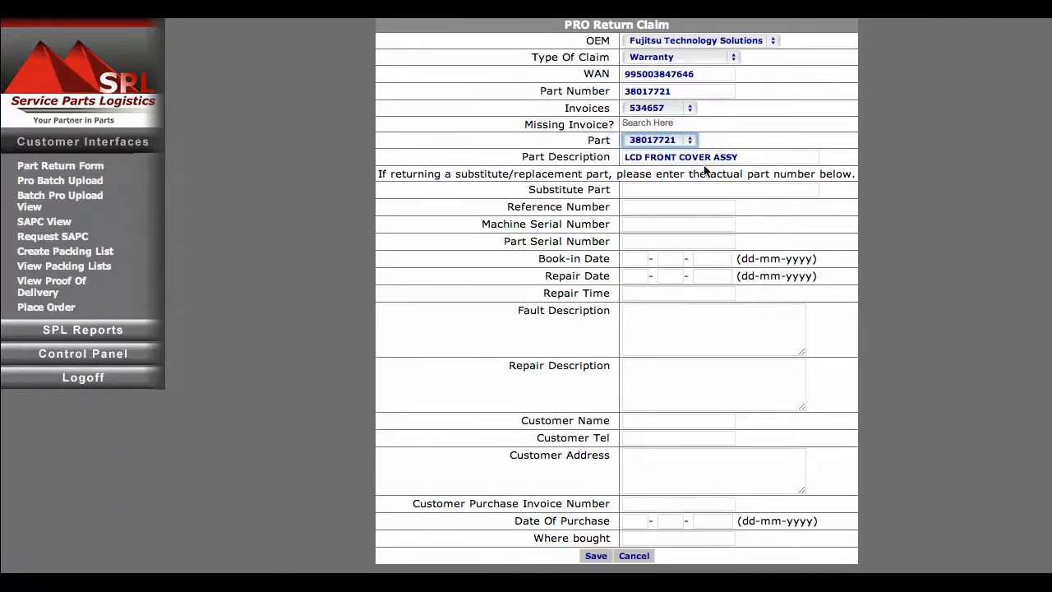
Fill in the claim's reference number and the machine serial number
click(718, 192)
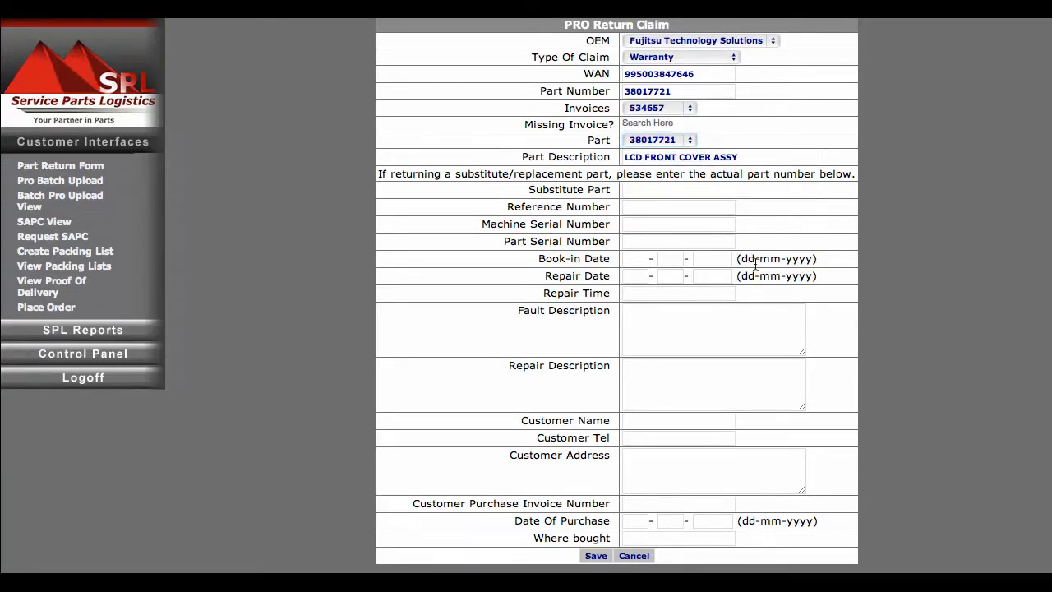
click(684, 195)
key(Tab)
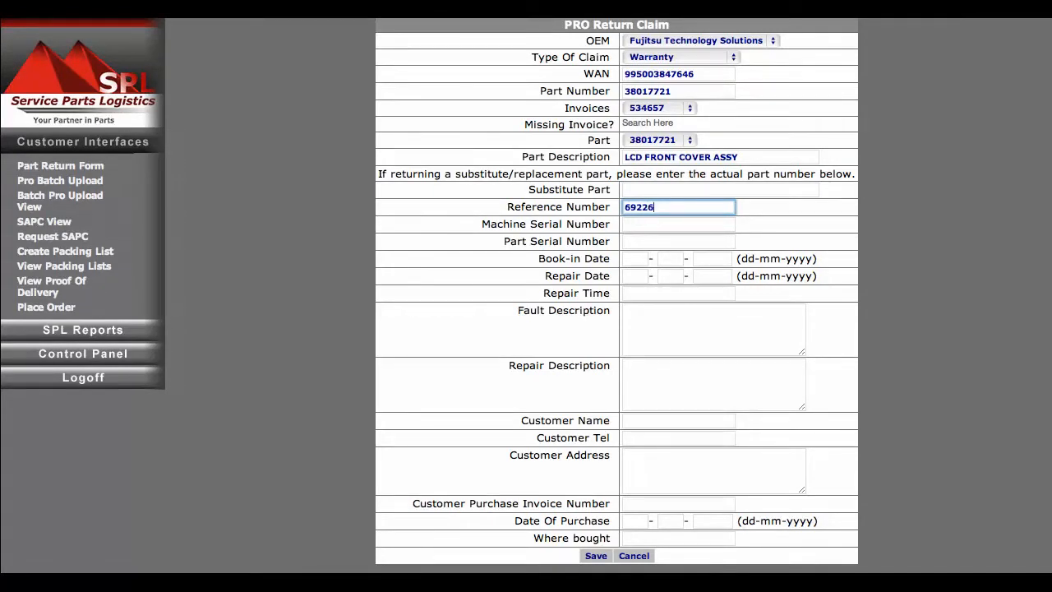
key(Tab)
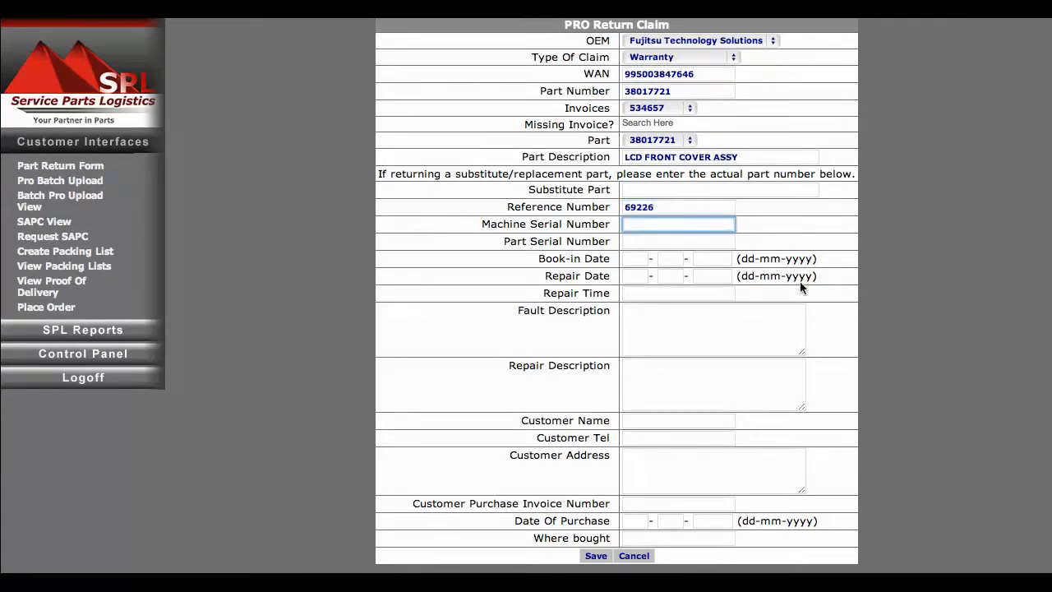
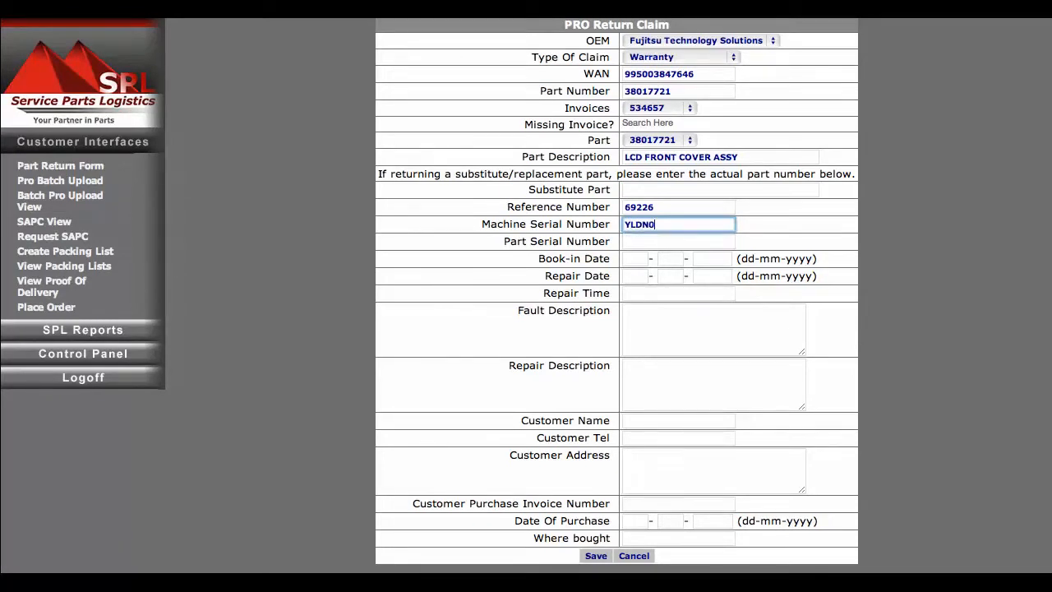
key(Tab)
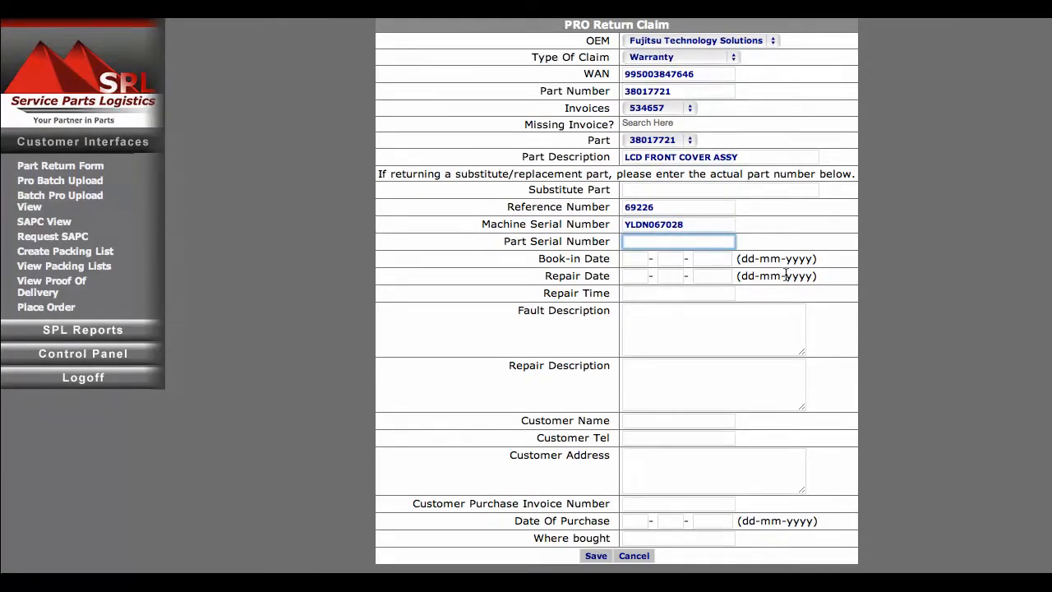
Set both the book-in date and the repair date to 13-07-2012
key(Tab)
text(13)
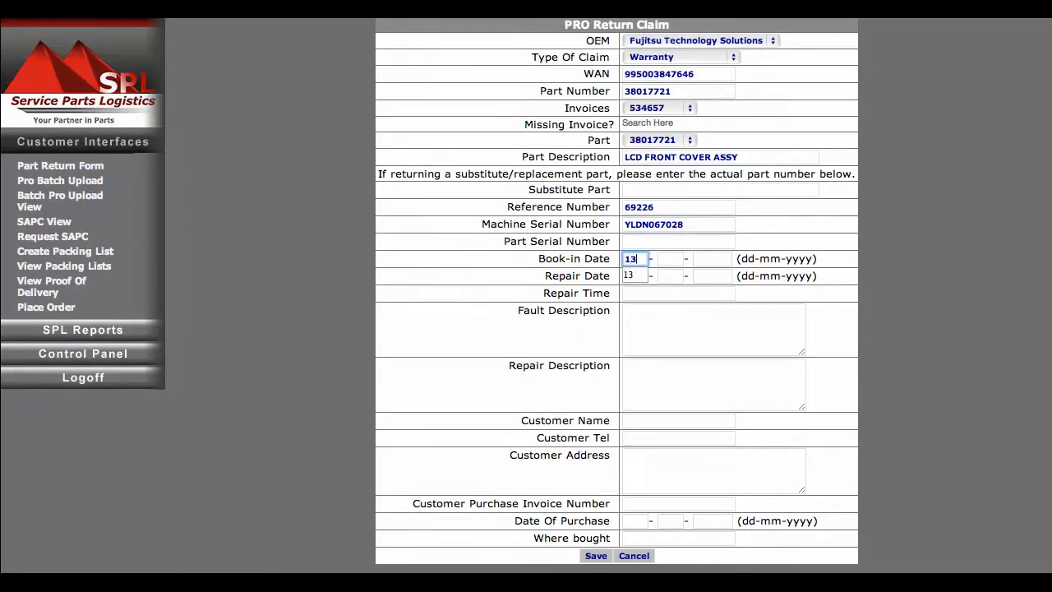
key(Tab)
text(07)
key(Tab)
text(2012)
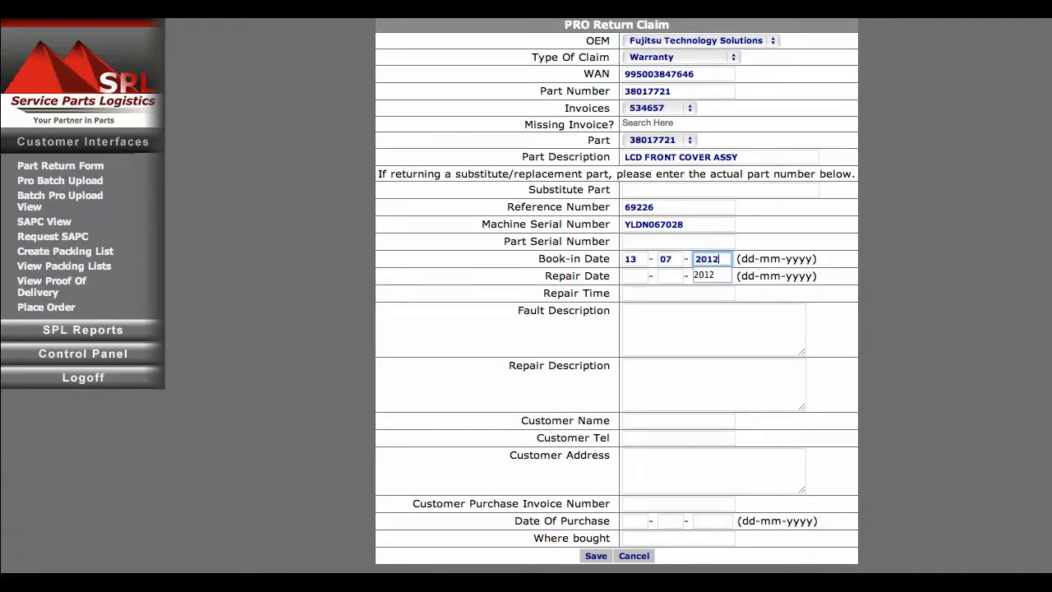
key(Tab)
text(13)
key(Tab)
text(07)
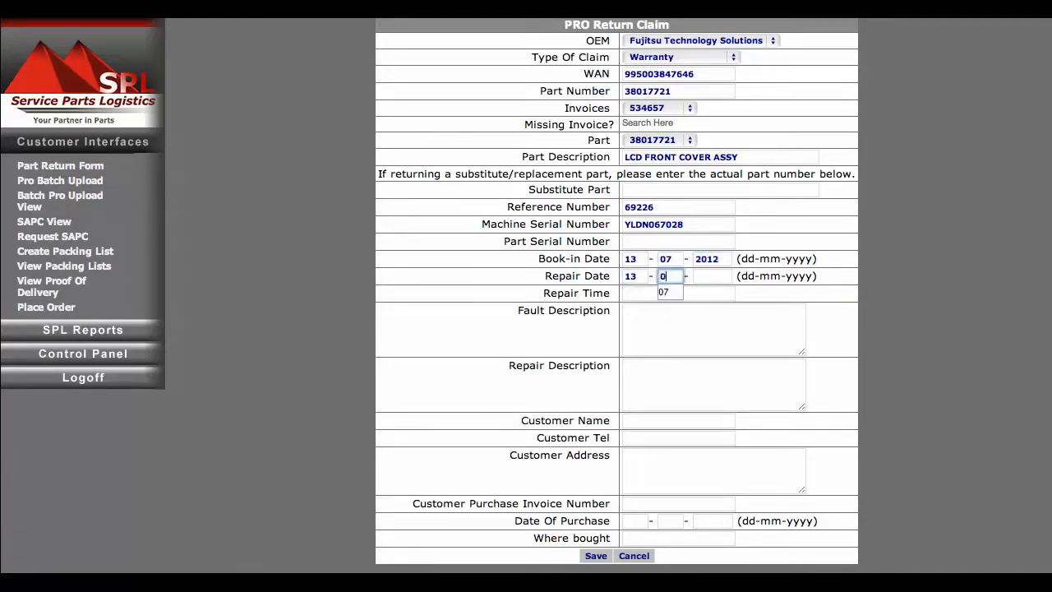
key(Tab)
text(2012)
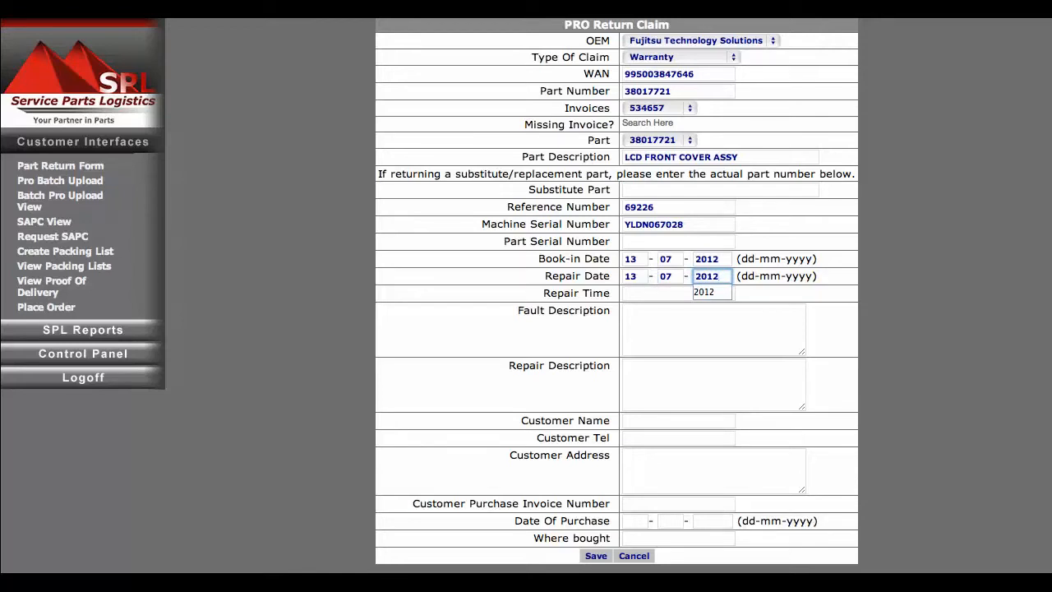
Enter Faulty Part as the fault description
key(Tab)
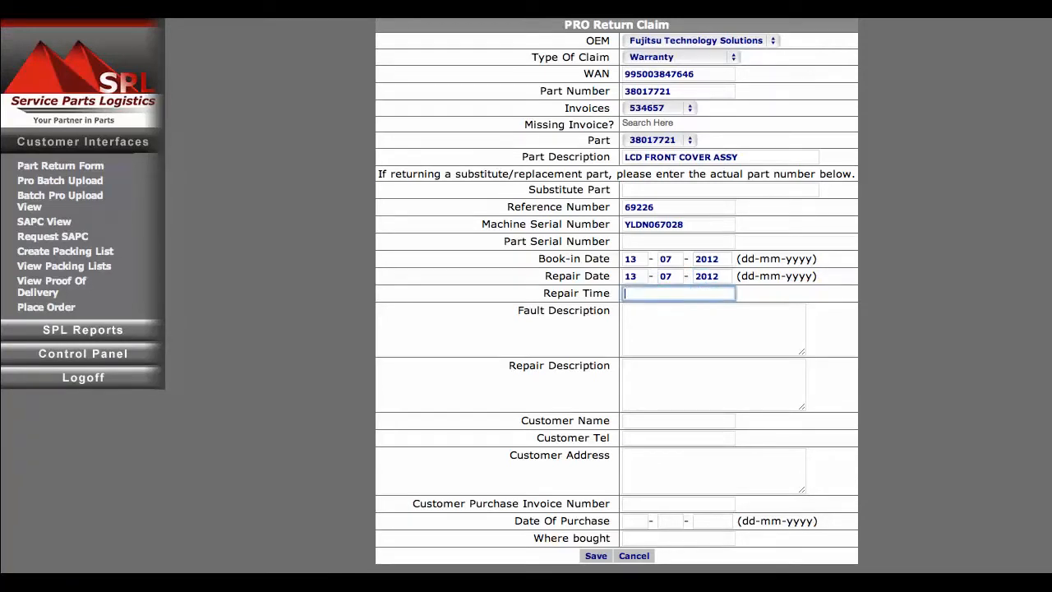
key(Tab)
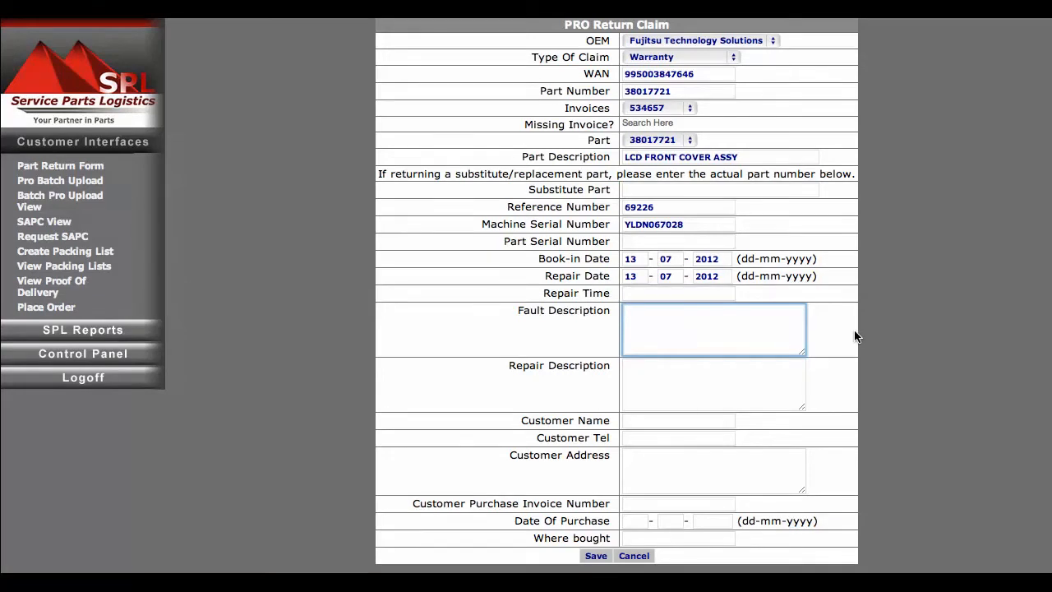
text(Faulty Part)
Save the return claim and acknowledge the confirmation dialog
click(666, 383)
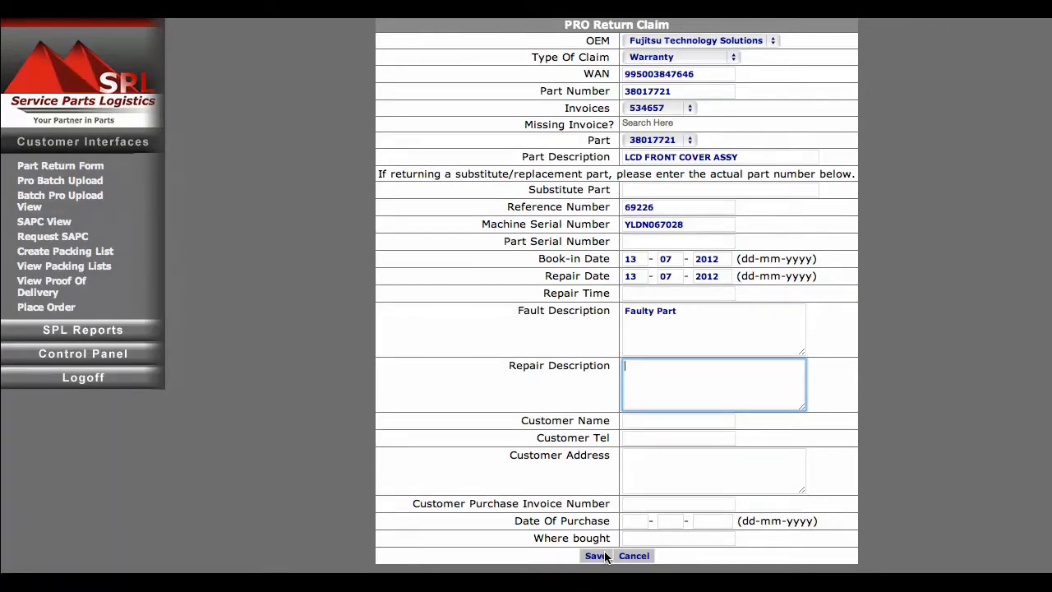
click(605, 557)
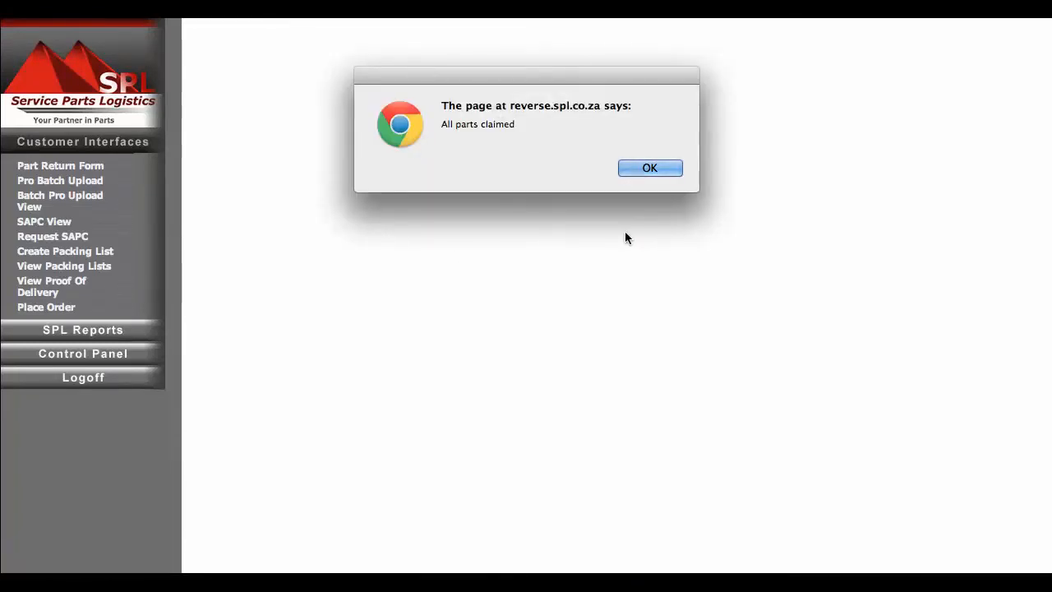
key(Return)
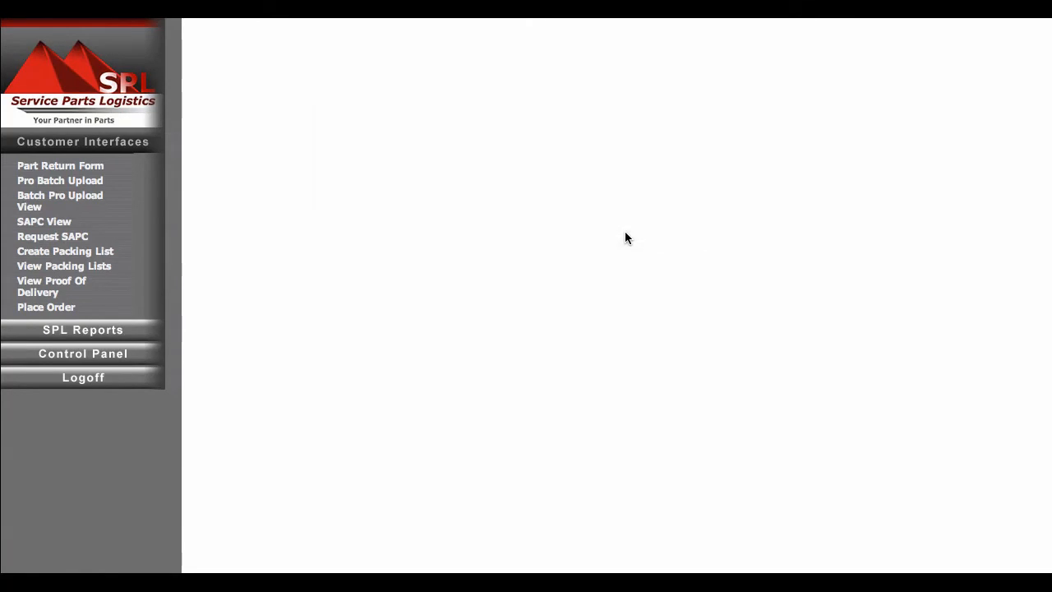
Download the PRO Bulk Import Template.xls from the Pro Batch Upload page and open it
click(73, 181)
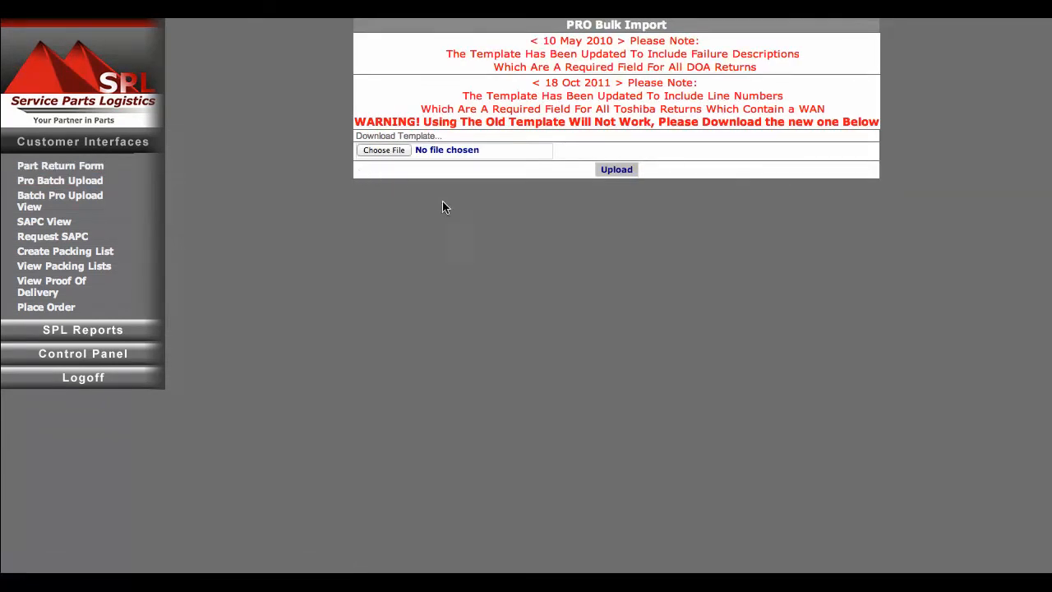
click(435, 138)
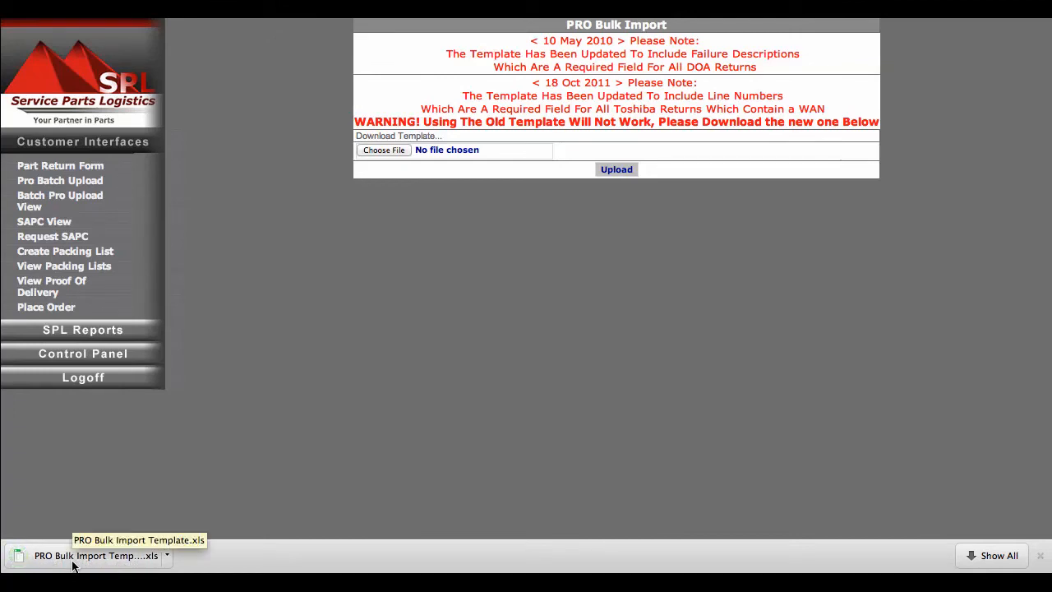
click(73, 556)
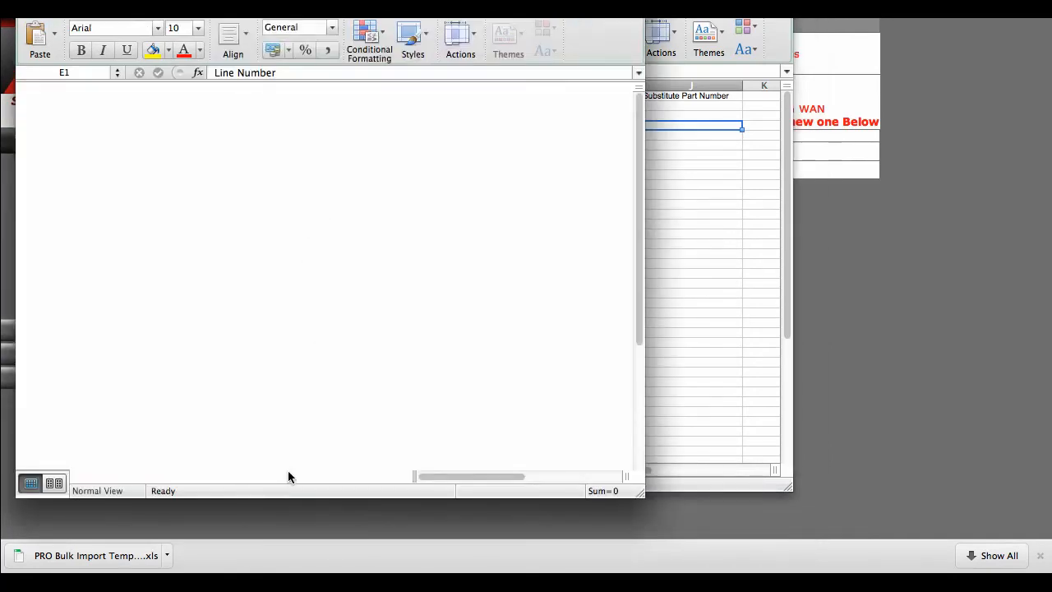
Enlarge the downloaded template's window and review its column headers from SPL Invoice No to Substitute Part Number
drag(640, 495, 910, 534)
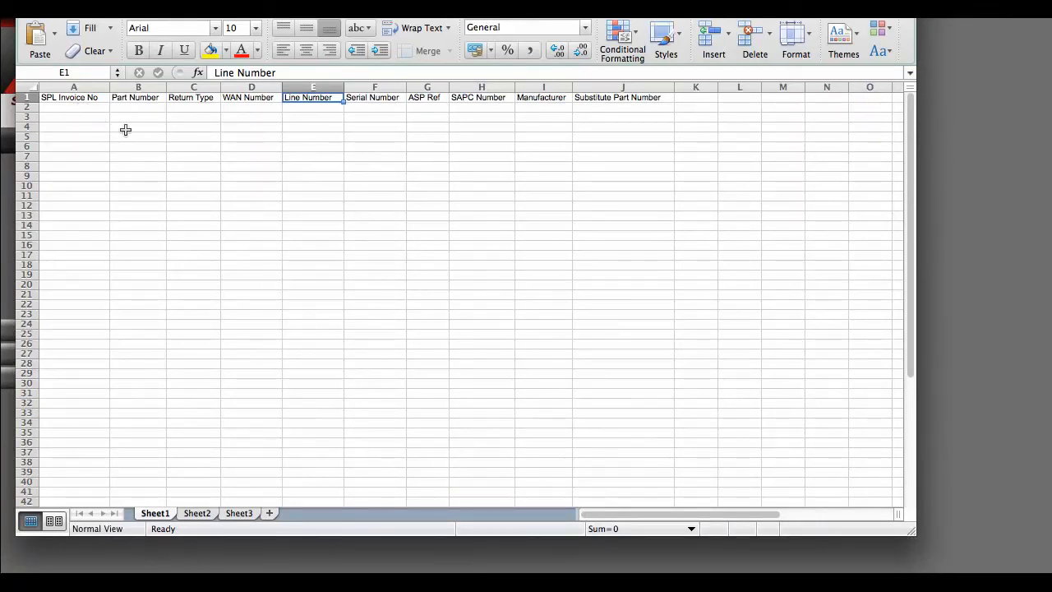
key(Left)
key(Left)
key(Left)
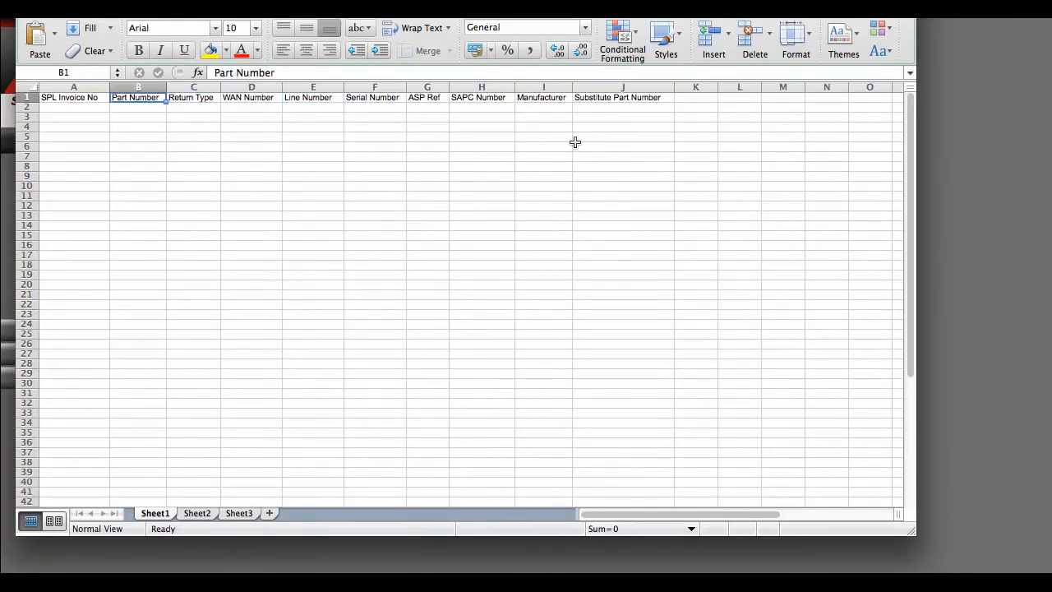
key(Right)
key(Right)
key(Right)
key(Right)
key(Right)
key(Right)
key(Right)
key(Right)
key(Right)
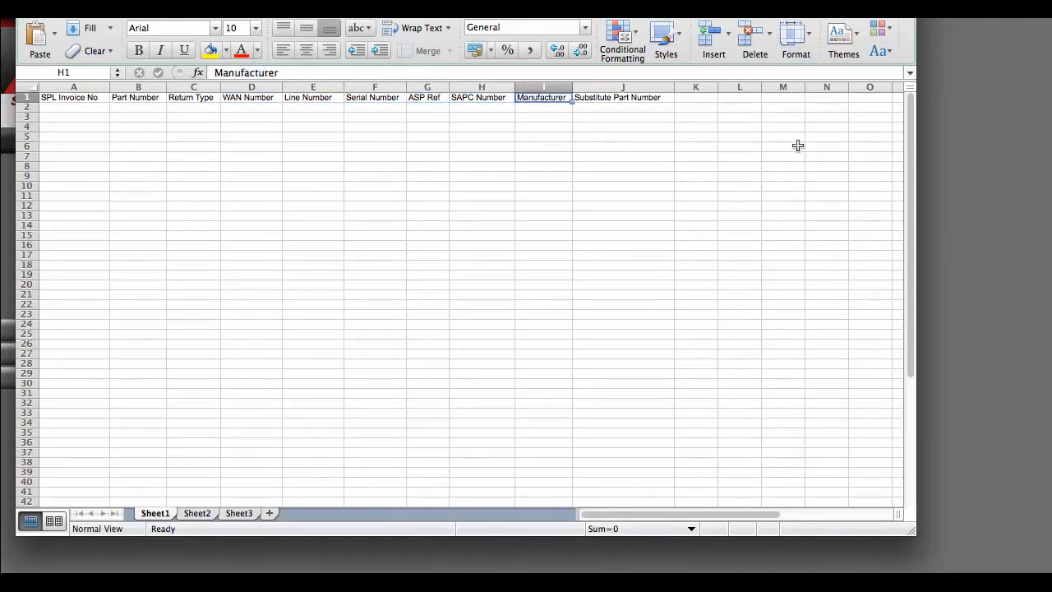
key(Left)
key(Left)
Review the completed batch workbook listing two Fujitsu warranty returns, then go back to the PRO Bulk Import page
key(super+grave)
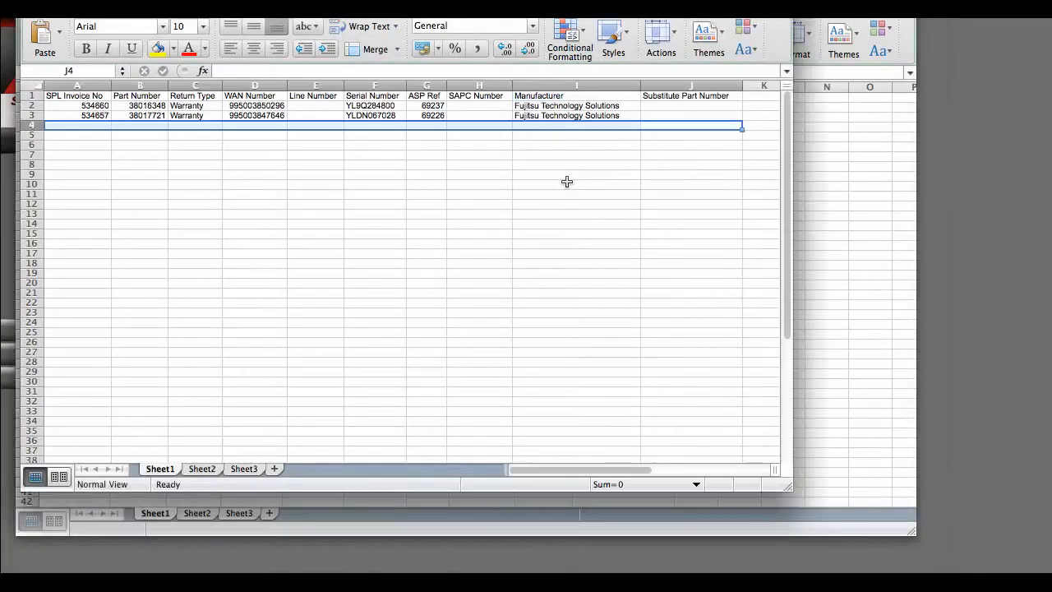
click(604, 124)
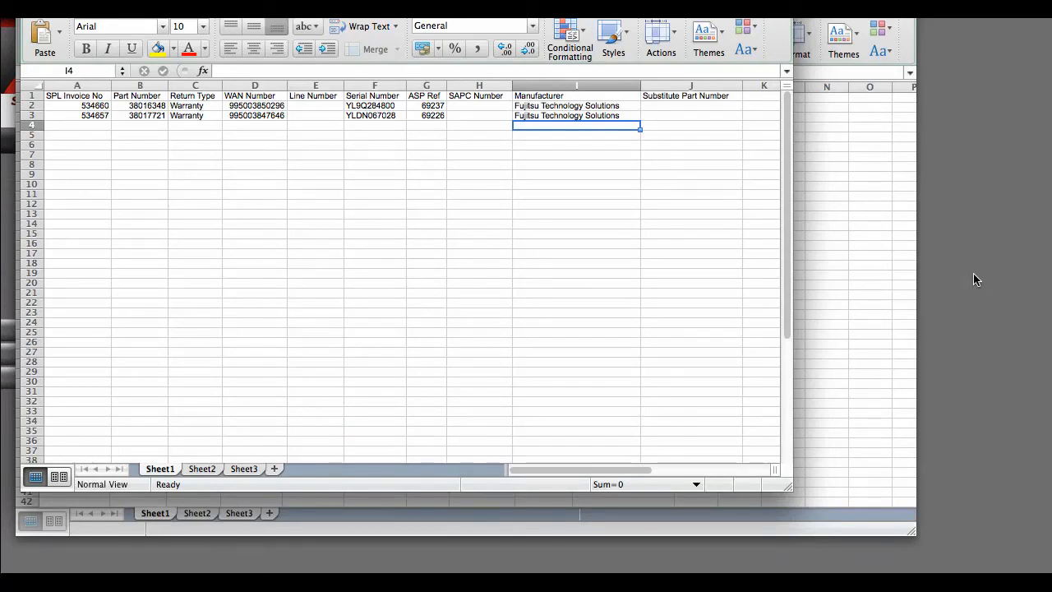
click(944, 177)
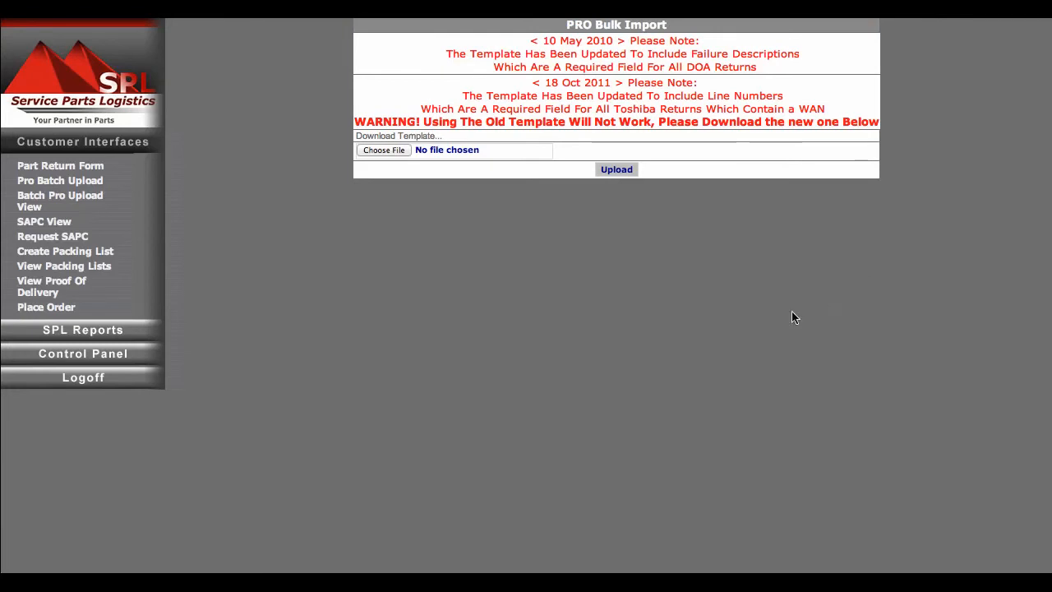
Choose Video-batch-PRO.xls from the SPL › Marketing › Videos › Reverse folder and upload it as a PRO bulk import
click(396, 150)
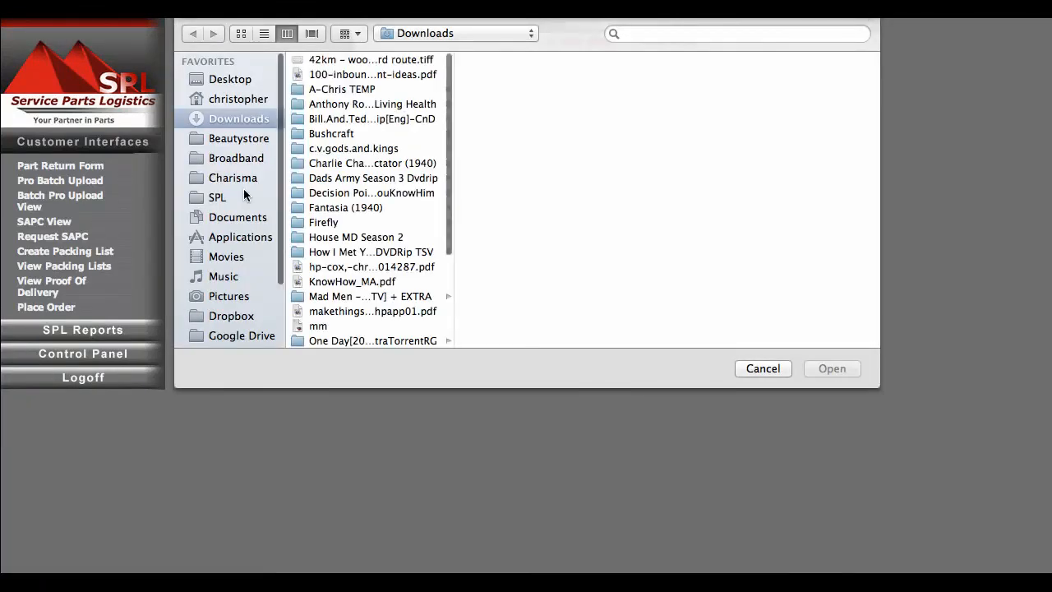
click(244, 194)
click(332, 164)
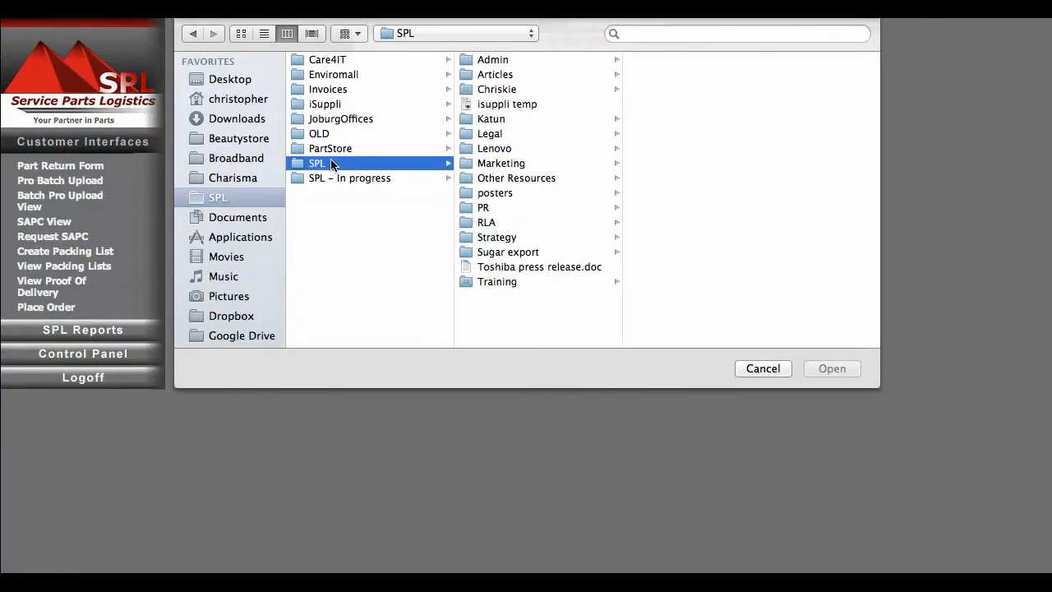
key(Right)
key(m)
key(Right)
key(v)
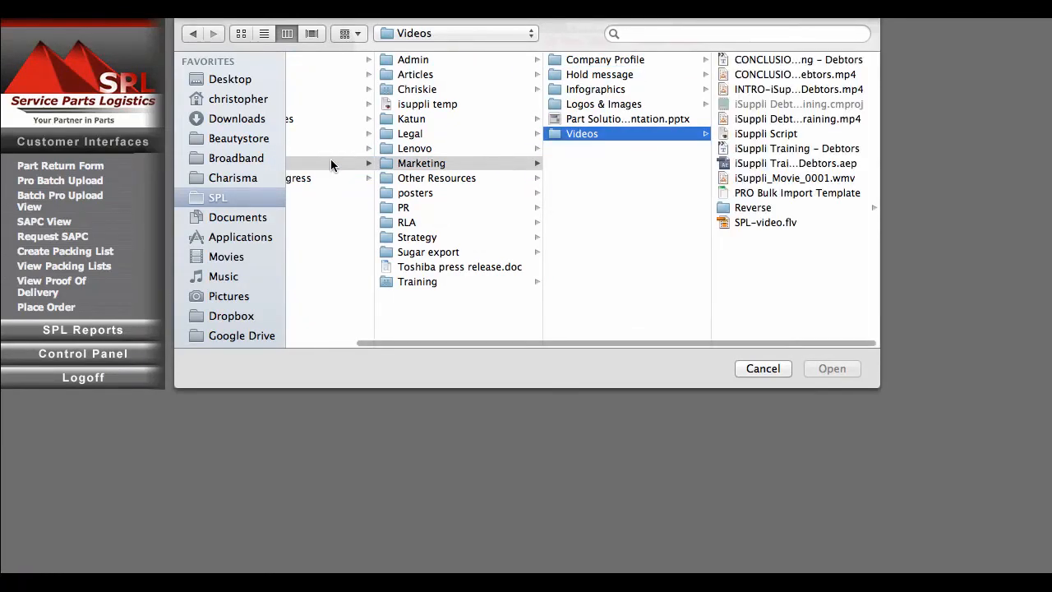
key(Right)
key(Down)
key(r)
key(Right)
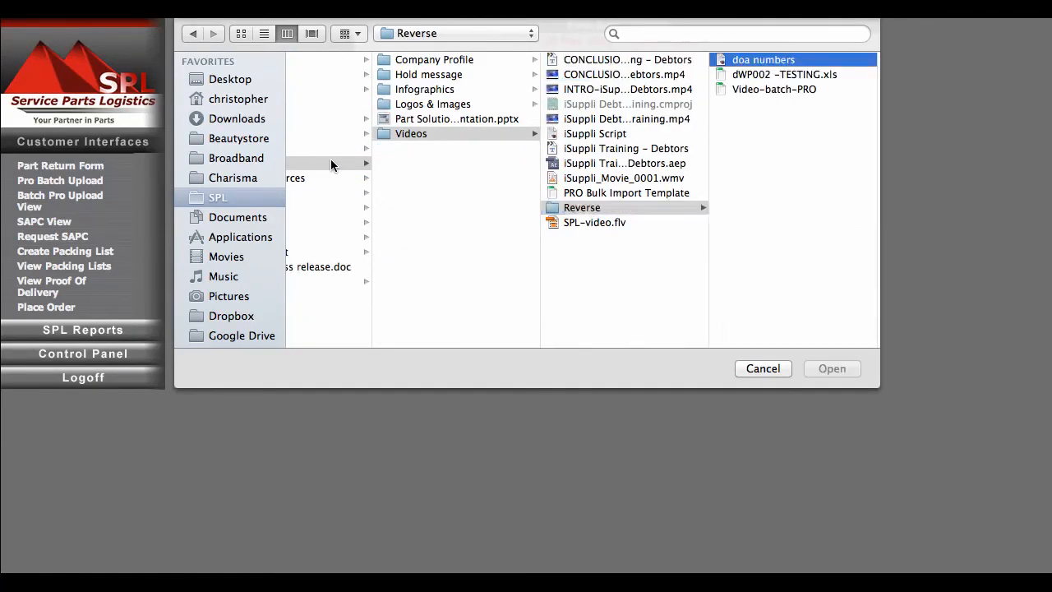
key(v)
key(Return)
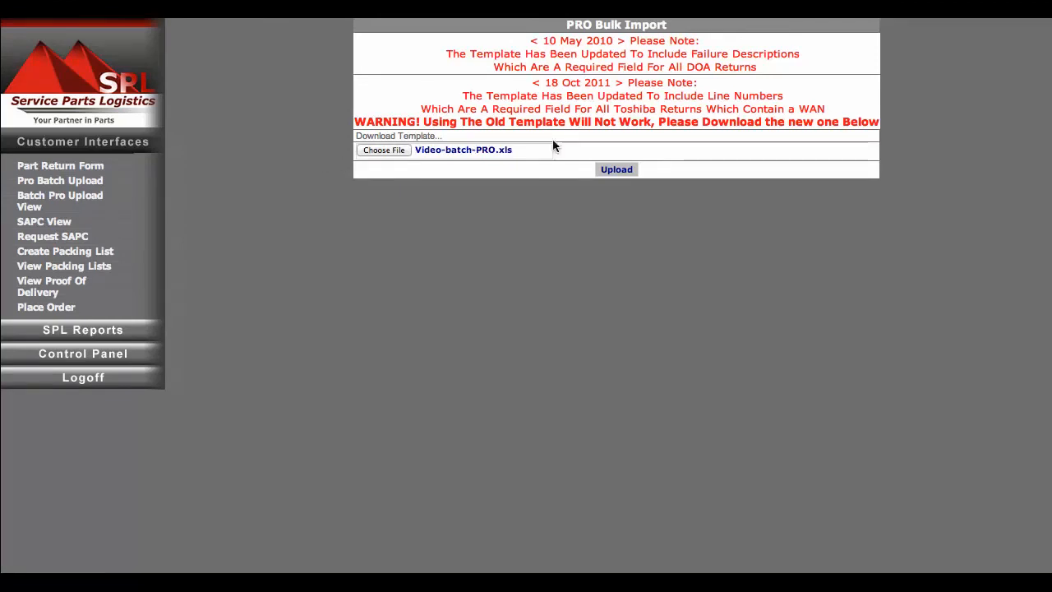
click(620, 171)
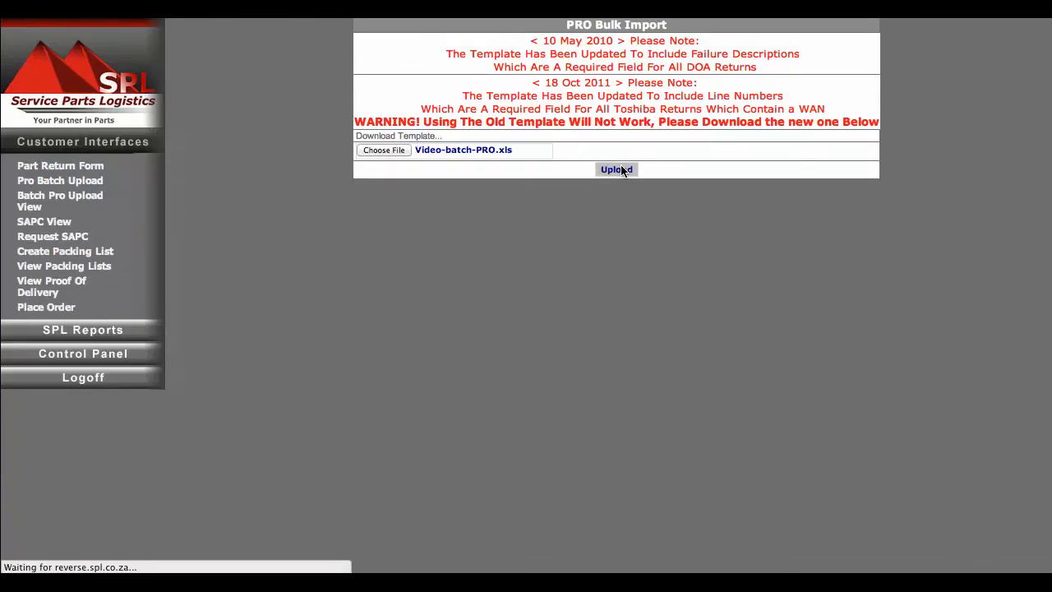